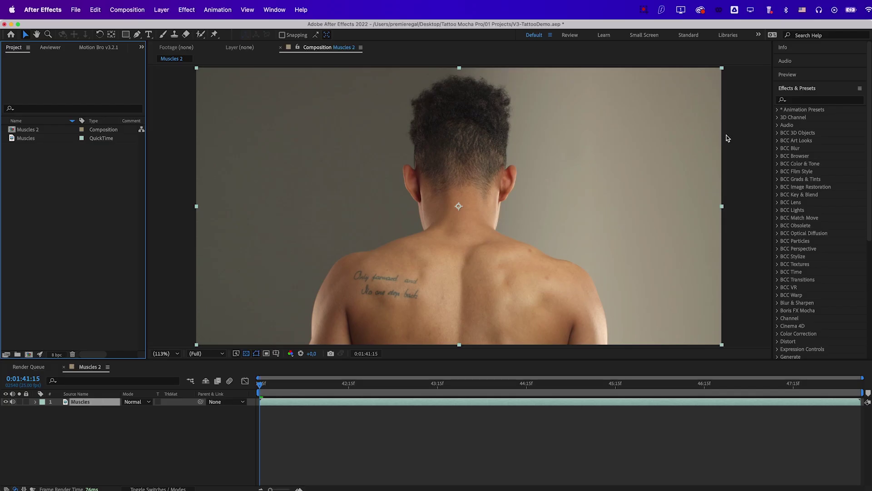
Search the effects and presets for "mocha"
left_click(813, 99)
type("mocha")
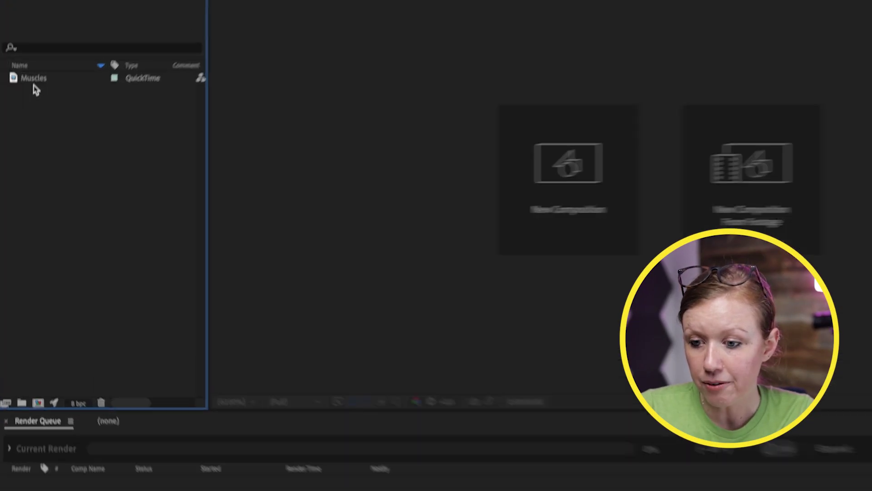
Create a new composition from the Muscles footage in the project
left_click(27, 129)
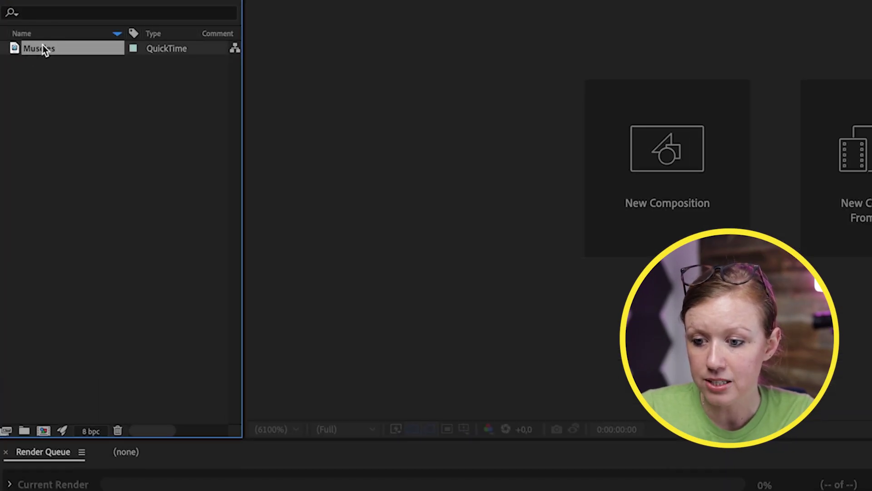
left_click_drag(35, 49, 42, 432)
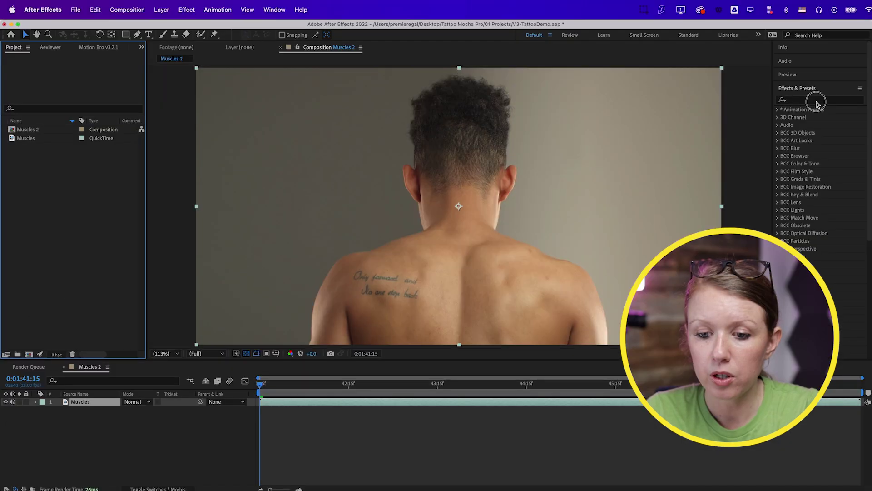
Search the effects for "mocha p" and select the Mocha Pro effect
left_click(816, 99)
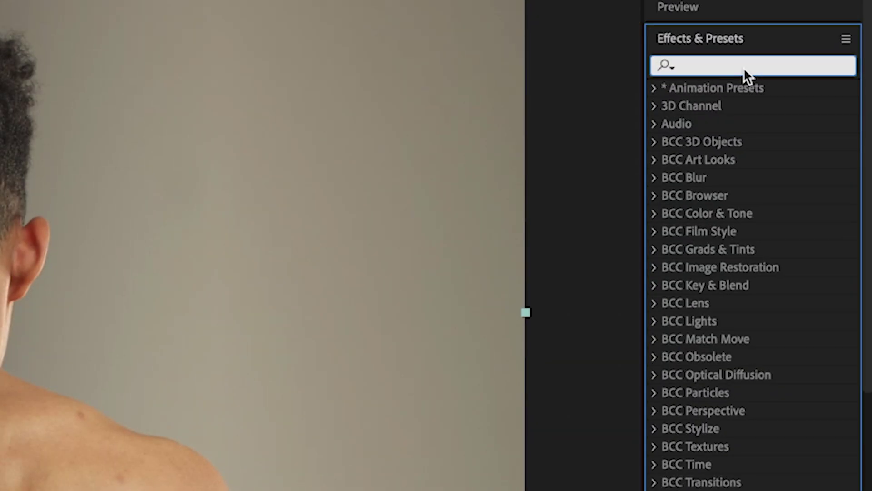
type("mocha p")
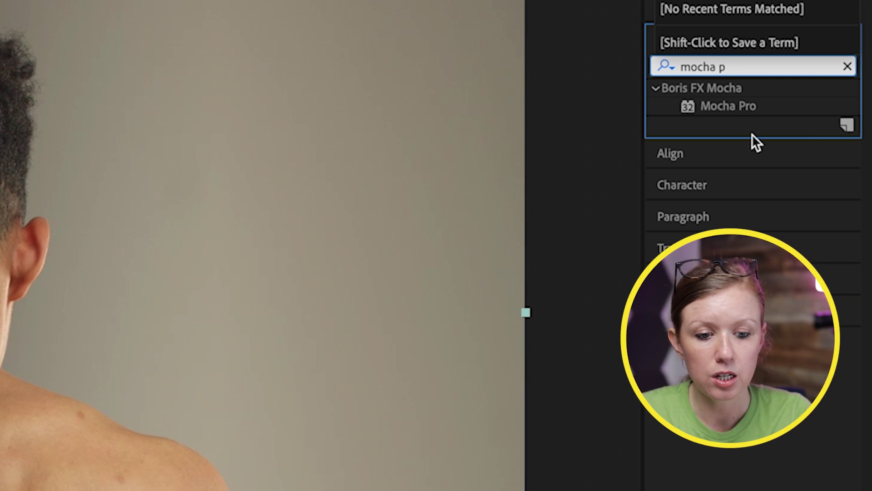
left_click(708, 108)
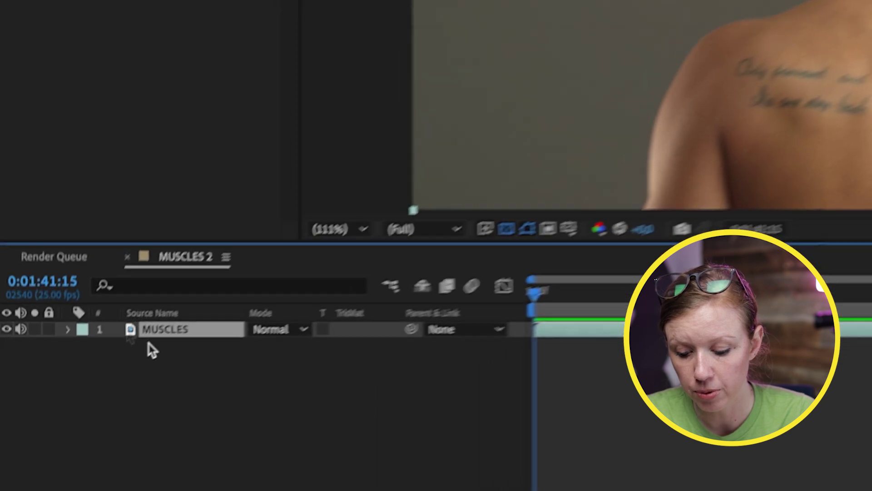
Duplicate the Muscles layer, then rename the upper copy 2 and the lower one 1
key("super+d")
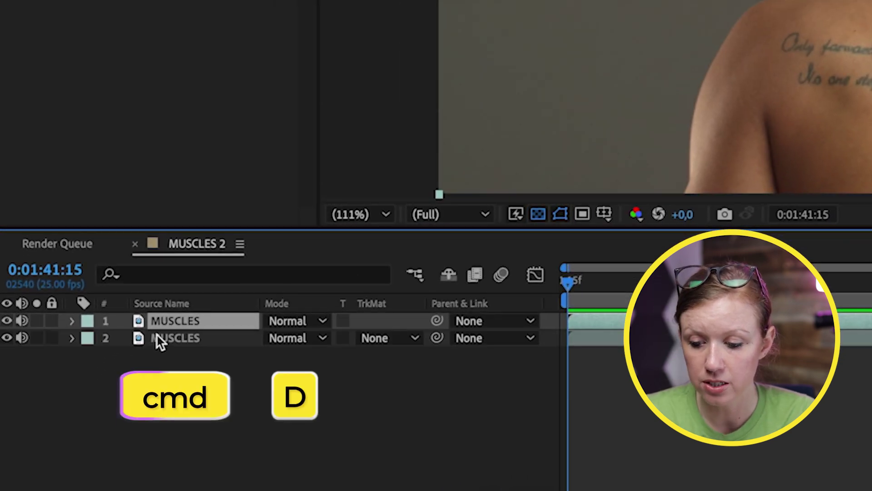
key("Return")
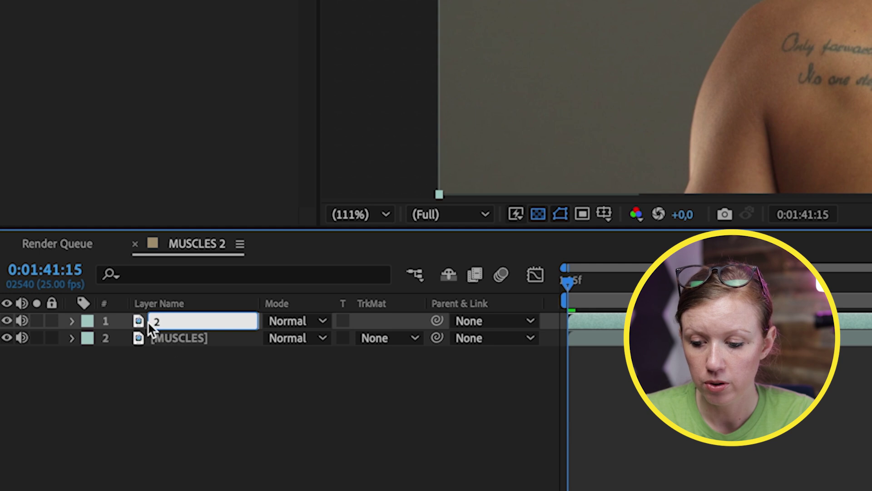
left_click(176, 334)
key("Return")
type("1")
key("Return")
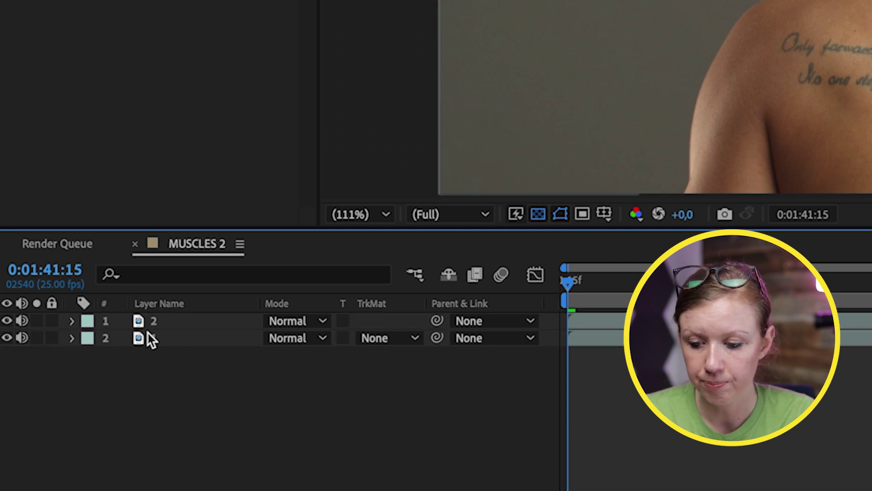
left_click(156, 323)
key("Return")
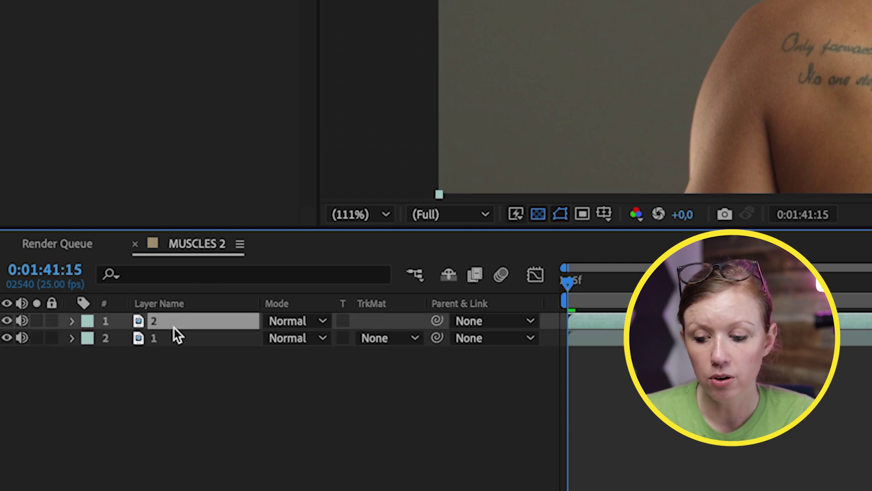
left_click(150, 336)
key("Return")
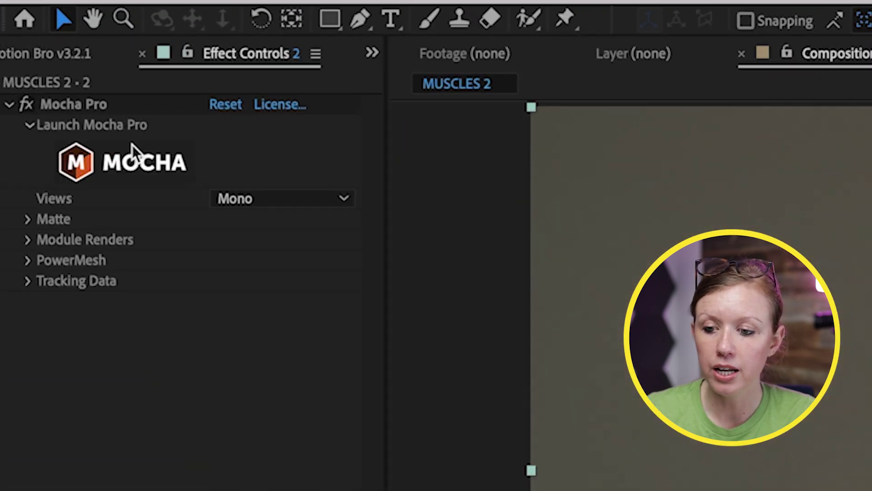
Launch Mocha Pro from layer 2, try the Essentials workspace and switch back to the Classic workspace
left_click(132, 163)
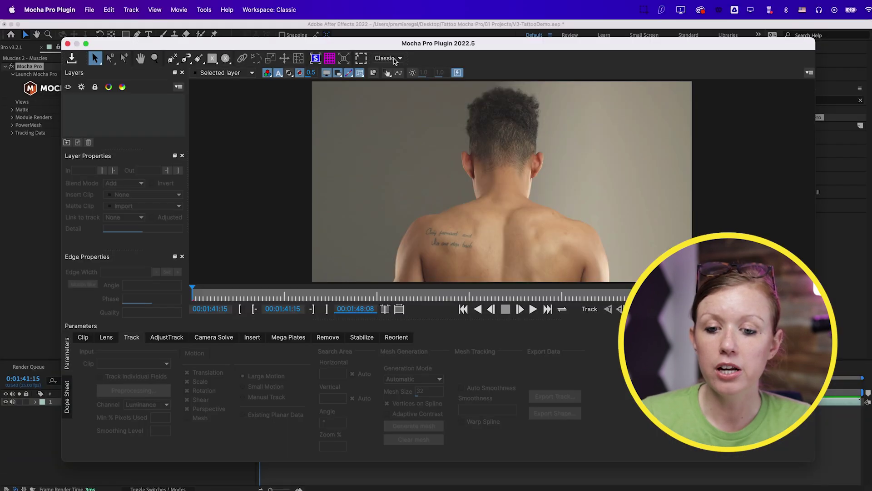
left_click(391, 56)
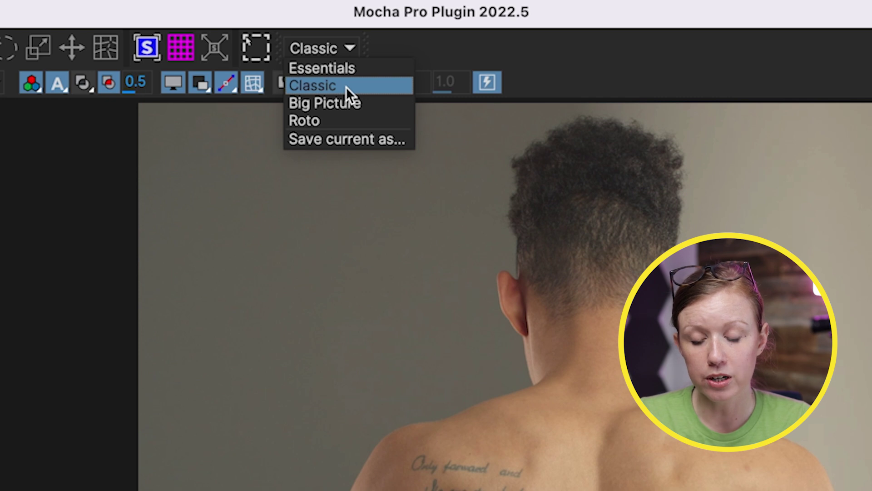
left_click(334, 69)
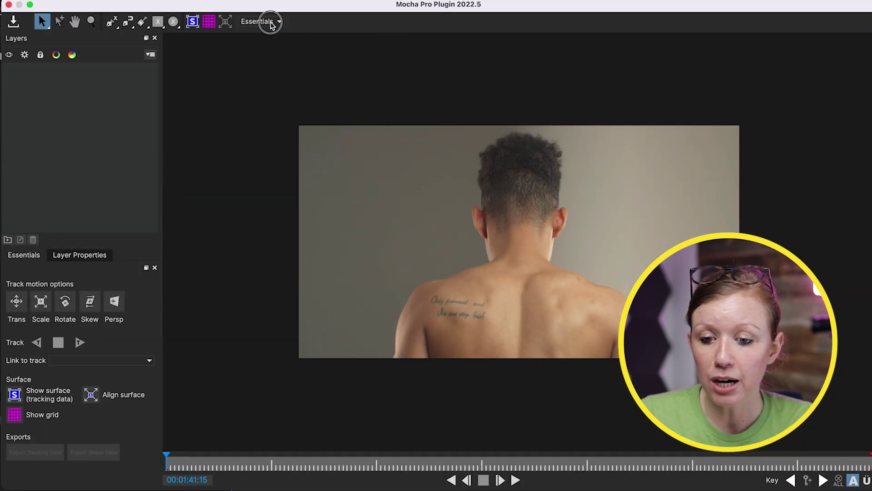
left_click(267, 44)
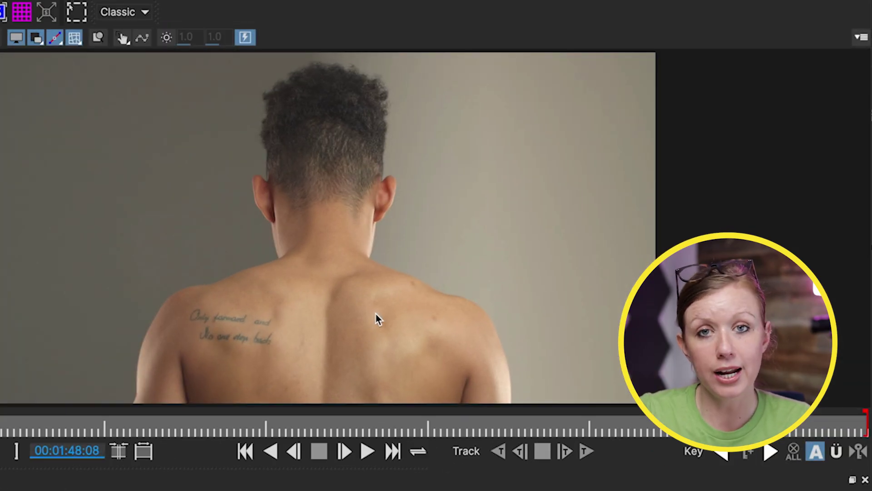
Draw a circular X-spline layer over the man's right shoulder blade, opposite the existing tattoo
key("z")
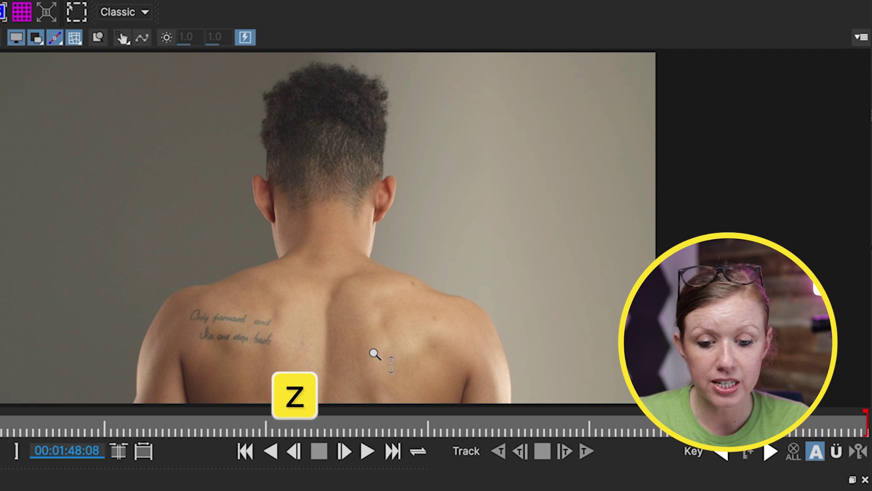
left_click(375, 350)
left_click(385, 278)
left_click(393, 187)
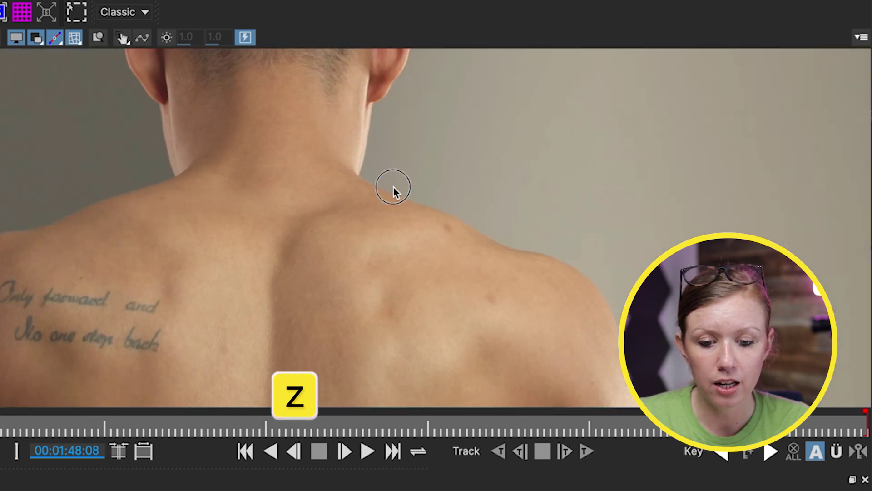
left_click_drag(402, 313, 366, 254)
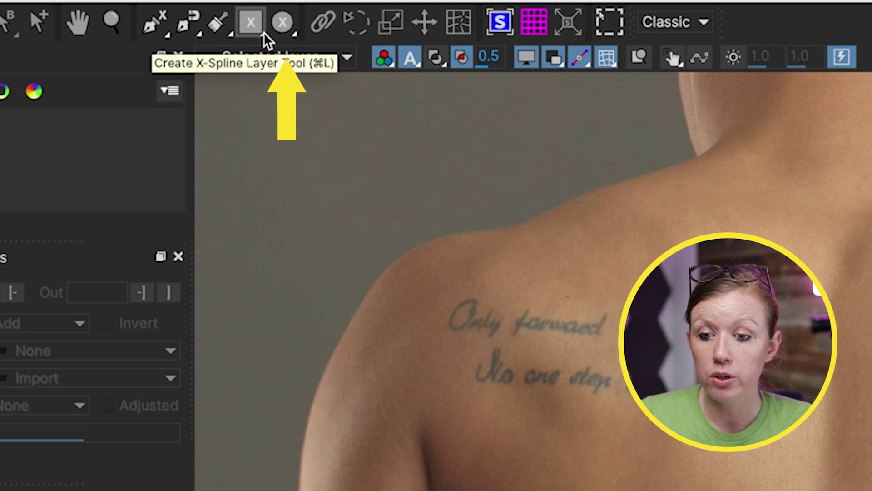
left_click(279, 35)
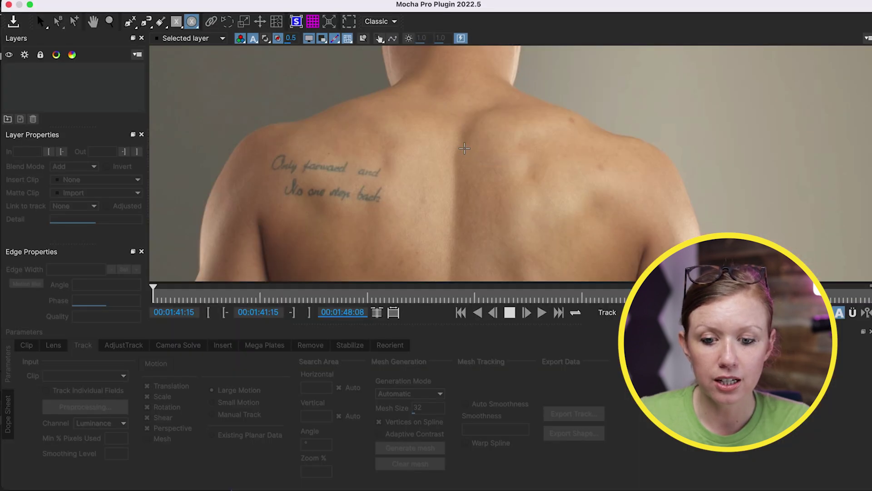
left_click_drag(563, 238, 590, 277)
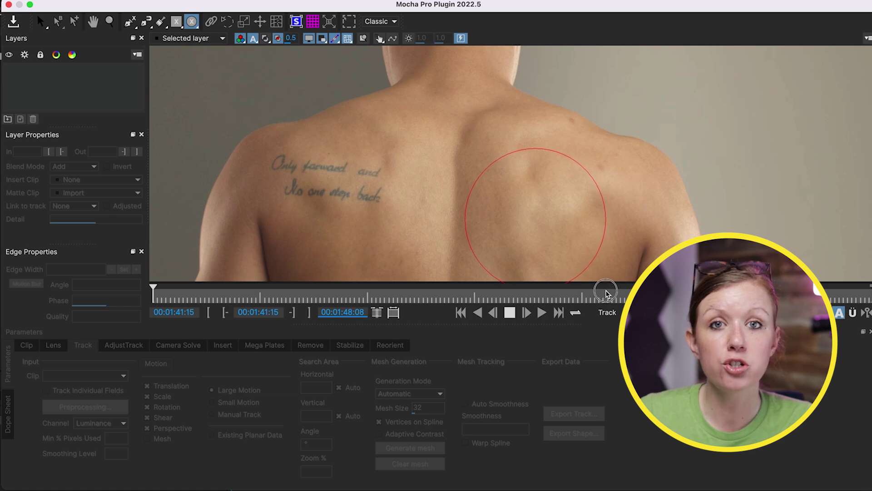
left_click_drag(607, 293, 607, 294)
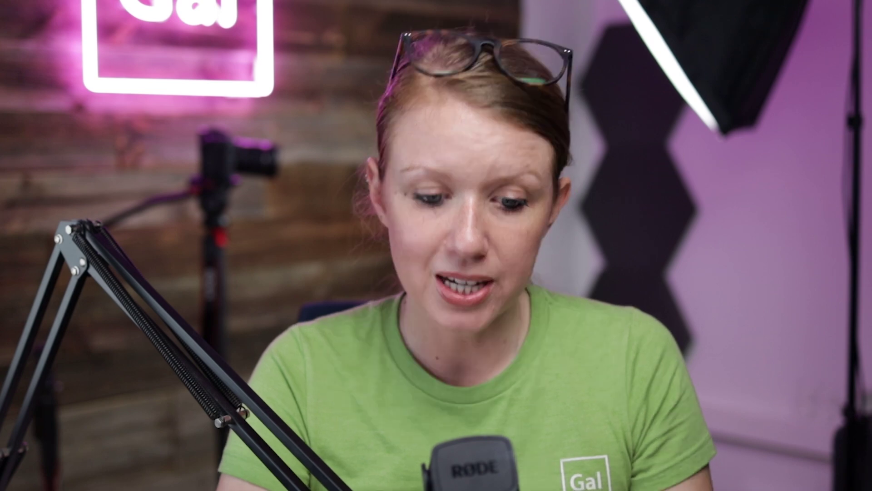
Generate a mesh inside the circular shape with the Uniform generation mode and track it forwards
left_click(413, 394)
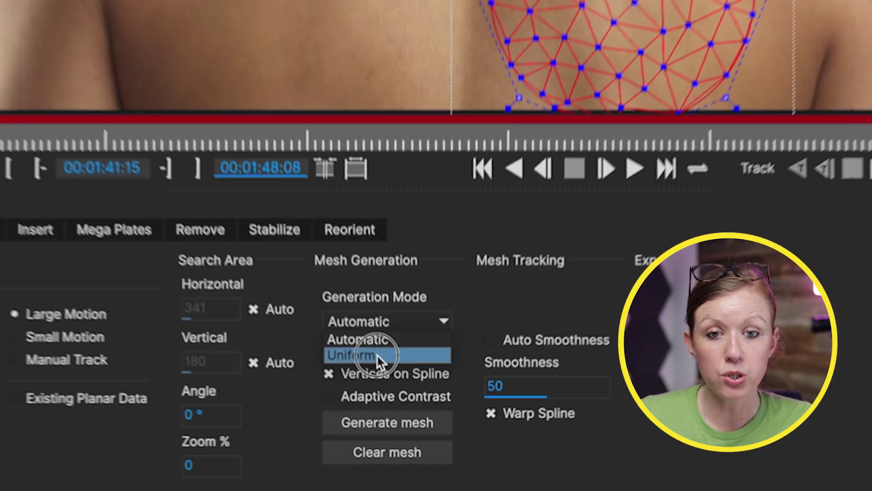
left_click(407, 413)
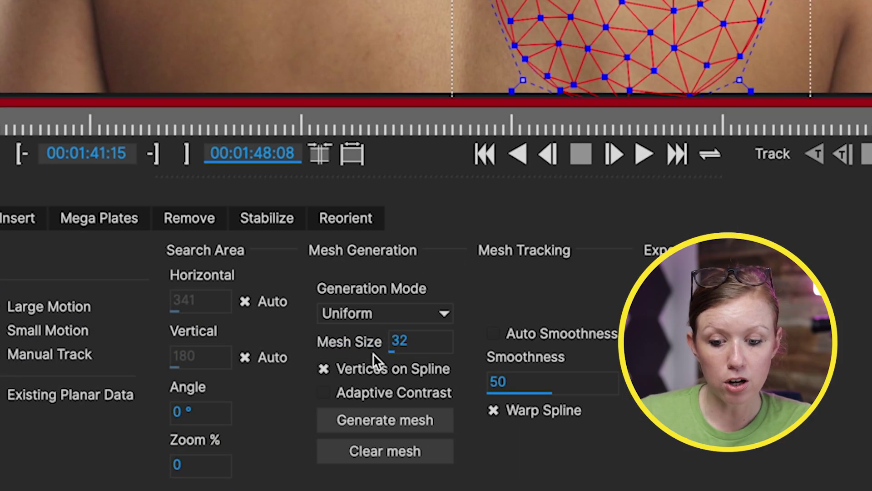
left_click(382, 420)
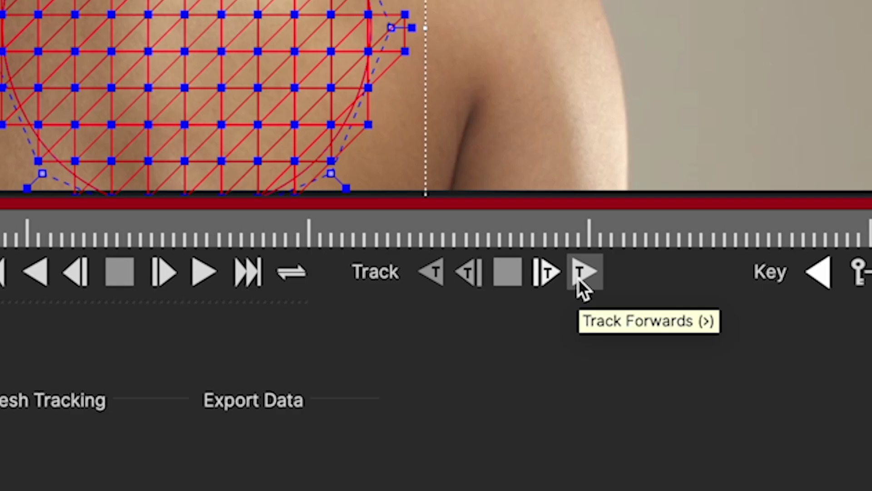
left_click(583, 275)
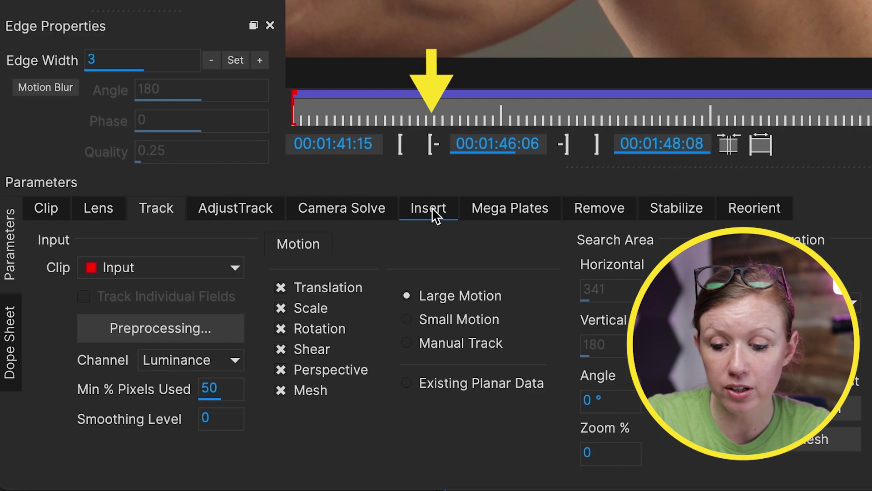
Insert the Grid8x8 clip on the tracked layer with PowerMesh Warp enabled and play the shot to check the track
left_click(237, 339)
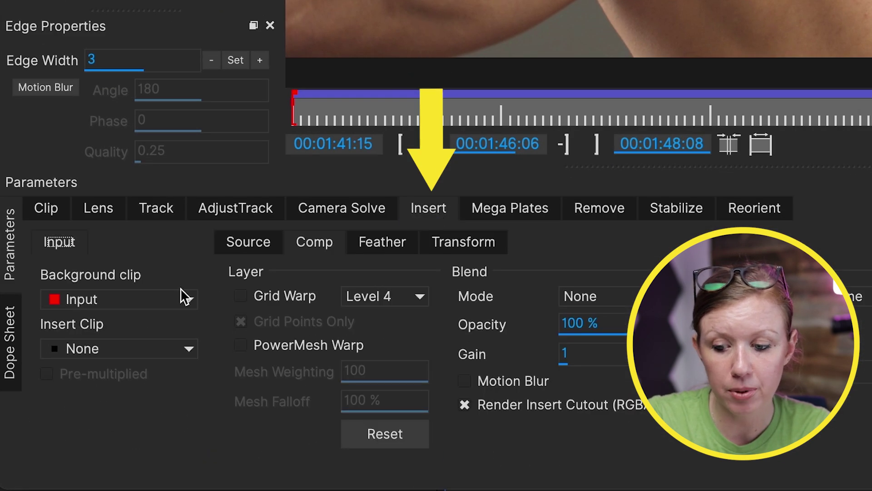
left_click(124, 348)
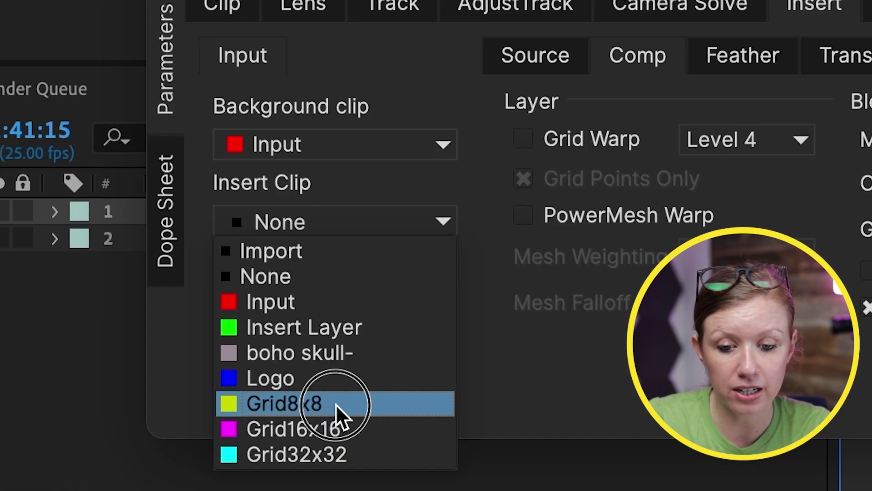
left_click(337, 404)
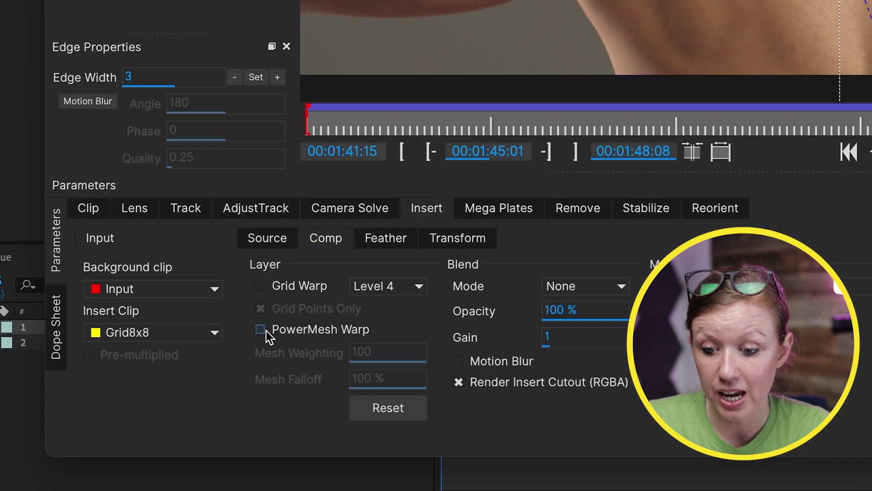
left_click(261, 329)
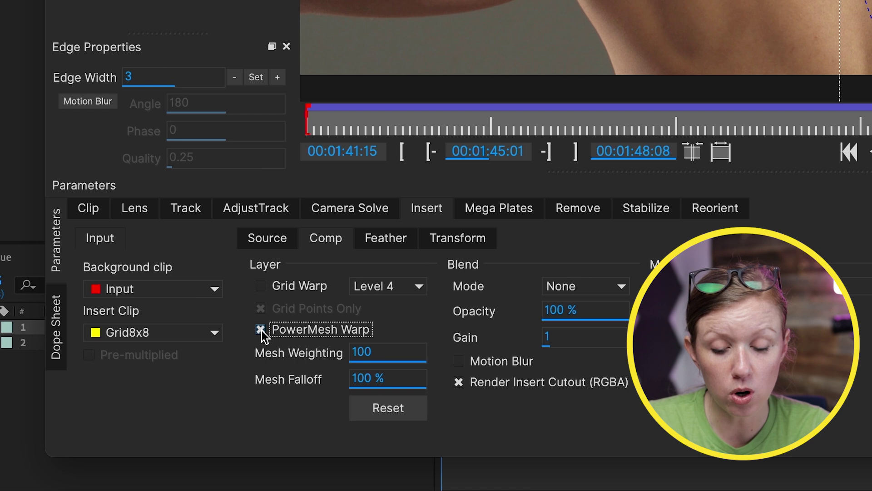
key("space")
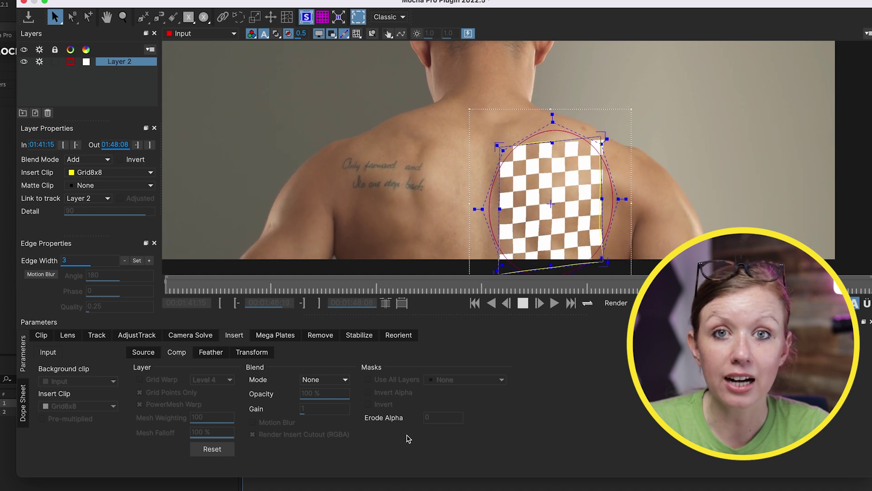
key("space")
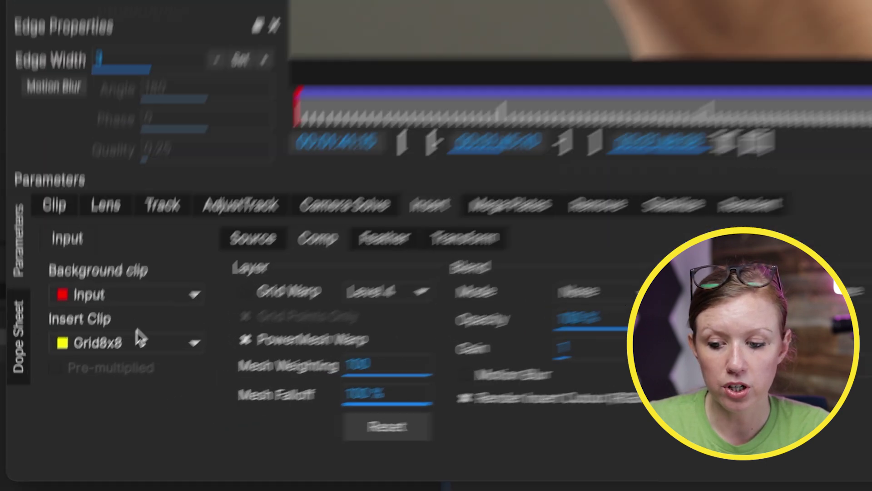
Replace the grid insert by importing boho skull-01.png from the Tattoo Art Options folder as the insert clip
left_click(84, 406)
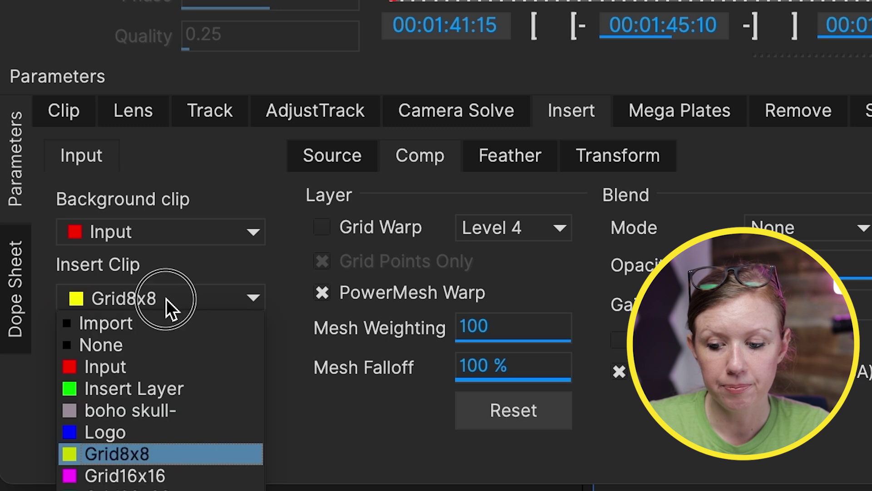
left_click(143, 326)
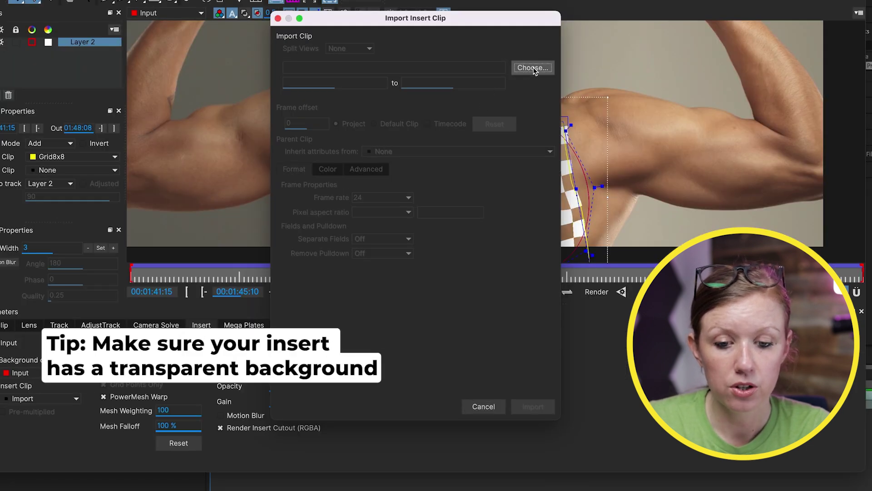
left_click(533, 68)
scroll(363, 201, "down", 2)
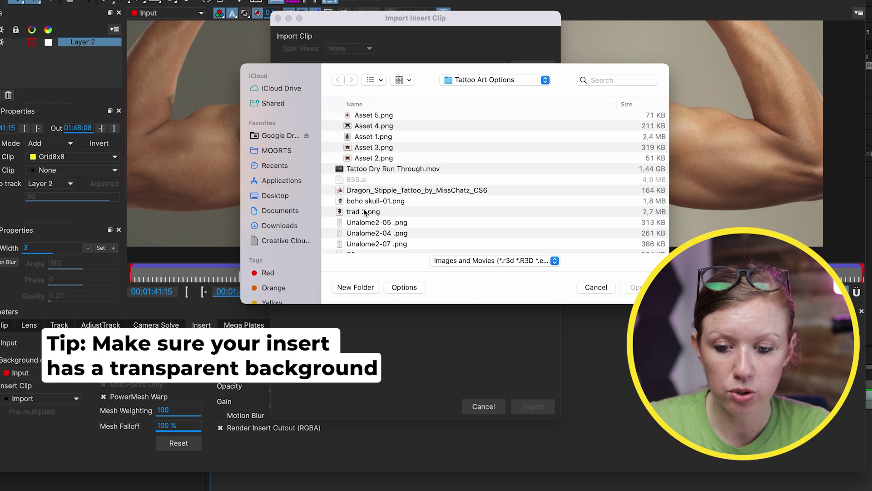
left_click(361, 201)
double_click(361, 201)
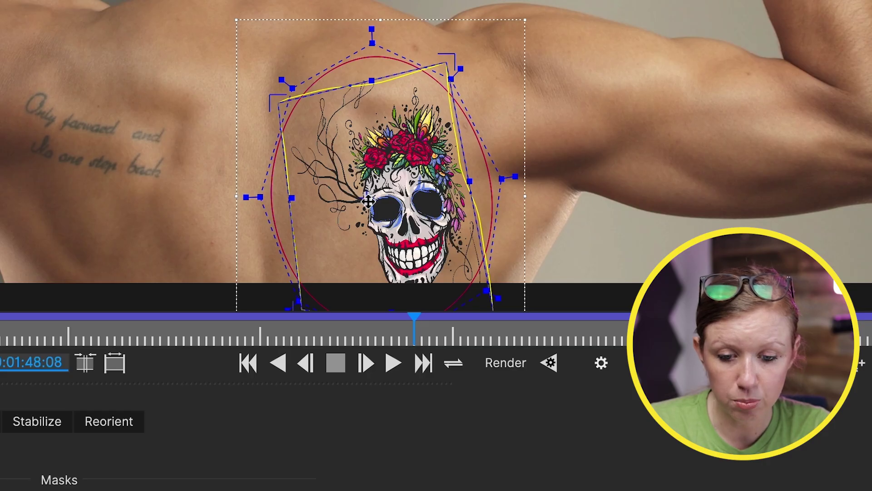
Move the skull insert up within the circular shape, scale it down and rotate it to sit upright on the shoulder blade
left_click_drag(365, 199, 350, 177)
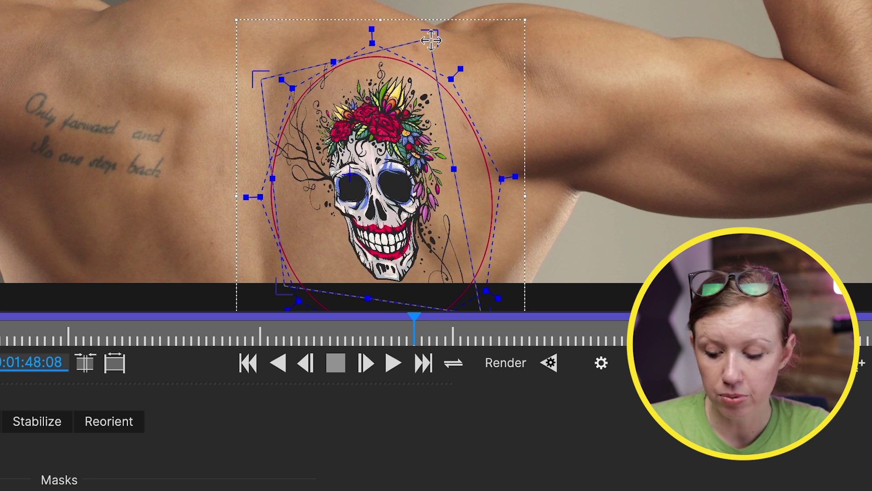
left_click_drag(427, 53, 417, 81)
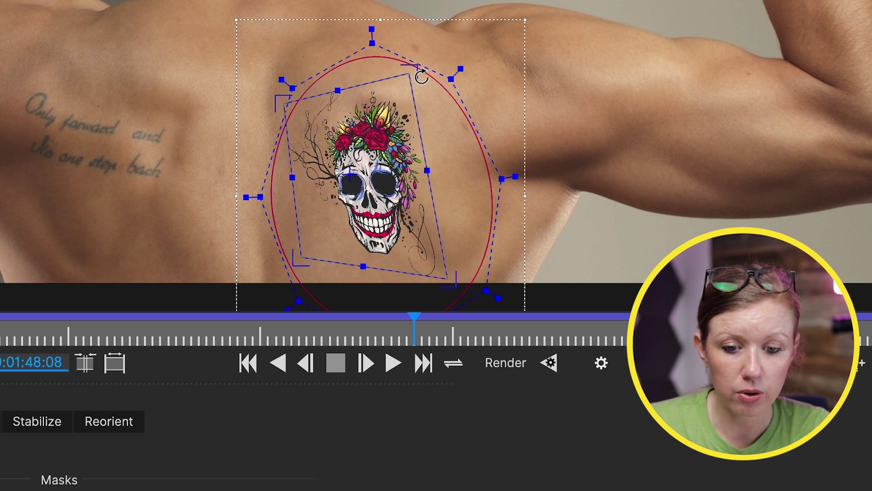
left_click_drag(422, 73, 454, 54)
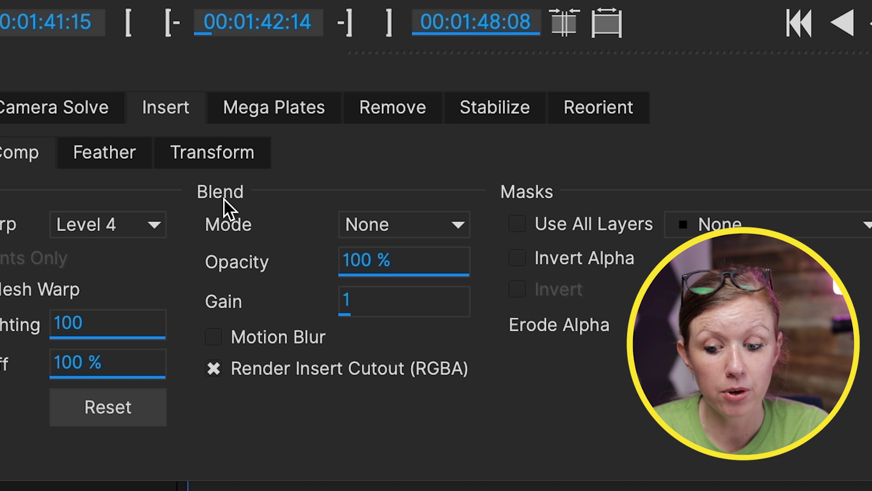
Try the Darken blend mode on the skull insert and set the mode back to None
left_click(376, 235)
left_click(380, 272)
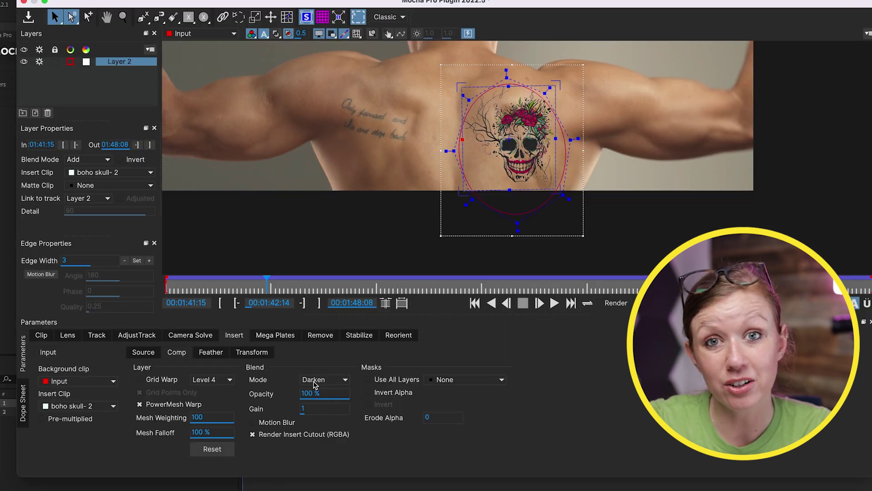
left_click(315, 381)
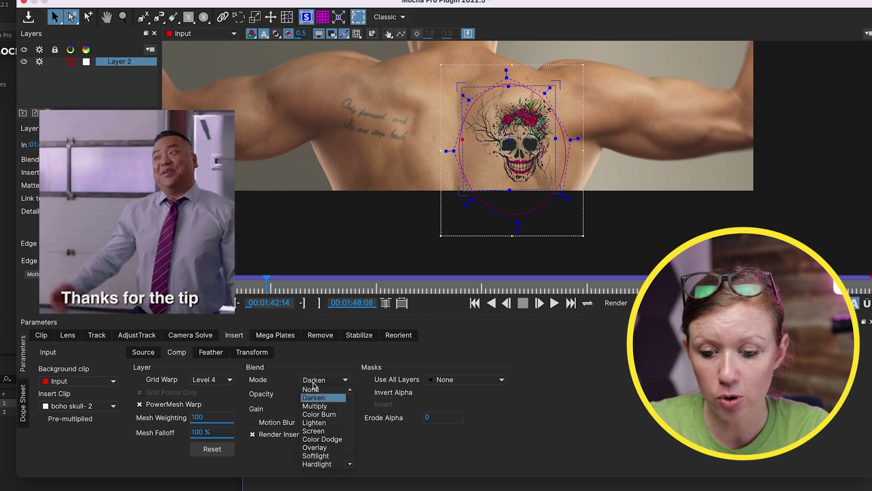
left_click(312, 389)
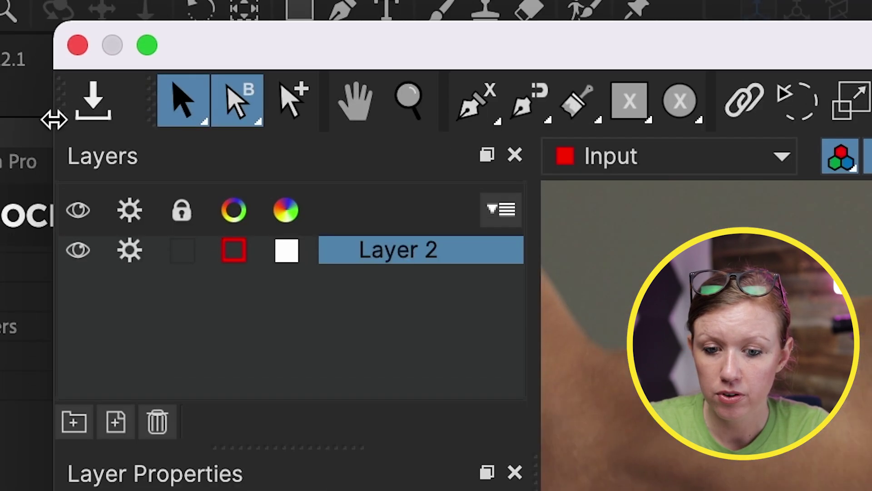
Close the Mocha window, returning to After Effects, and turn on the effect's module rendering with Insert: Cutout
left_click(77, 46)
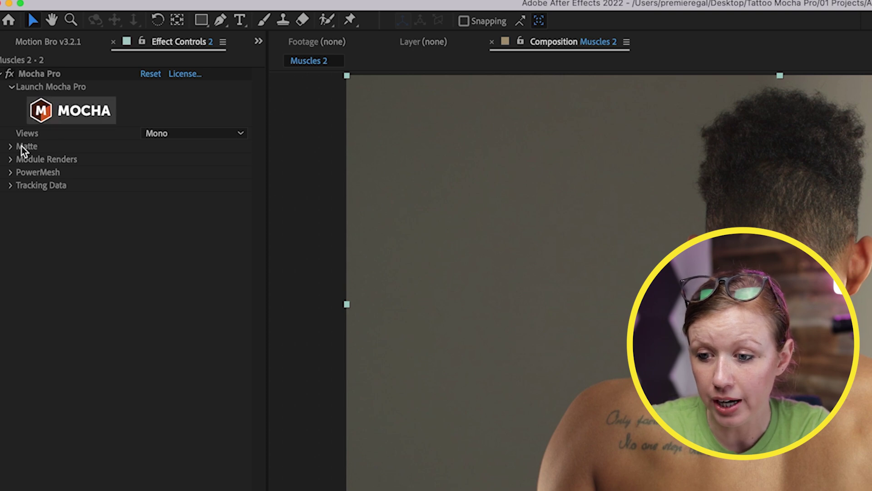
left_click(11, 159)
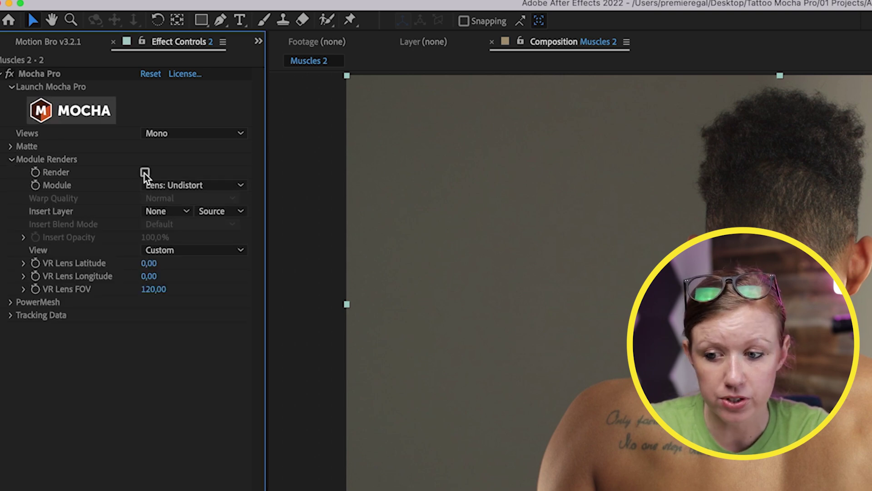
left_click(145, 172)
left_click(170, 186)
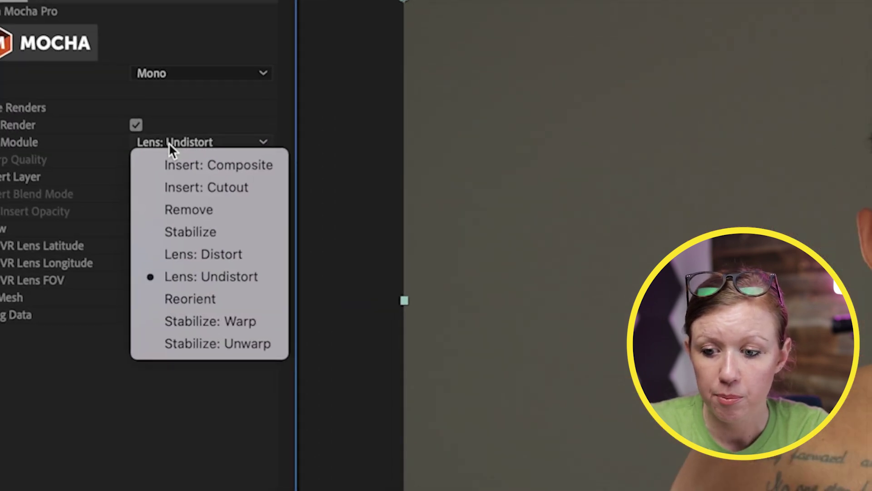
left_click(179, 184)
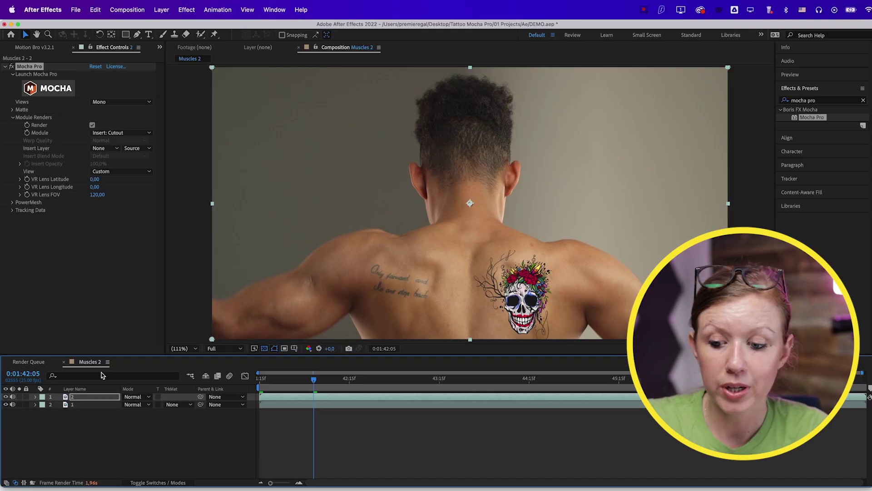
Pre-compose the upper footage layer under the default name 2 Comp 1, leaving all attributes in Muscles 2
key("Return")
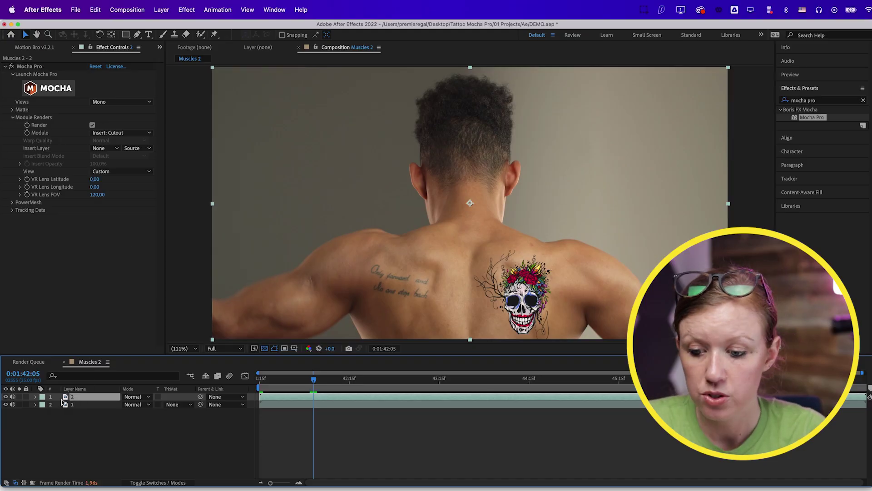
left_click(162, 7)
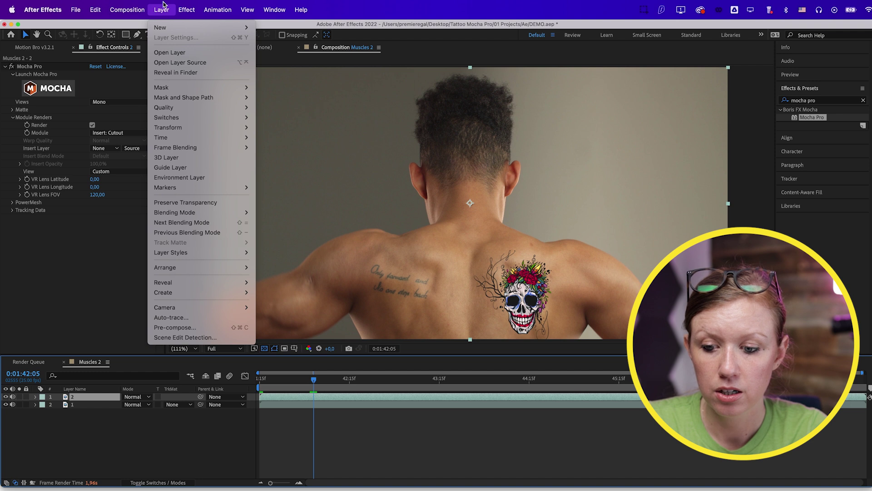
left_click(196, 328)
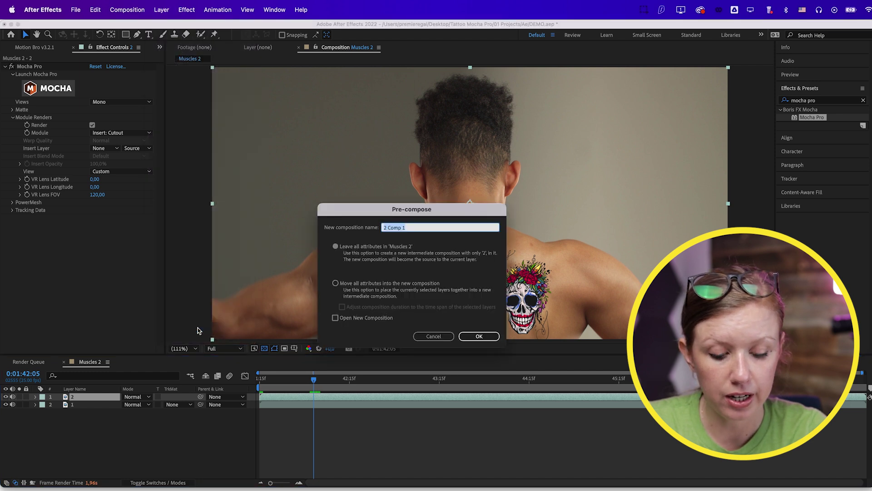
key("Return")
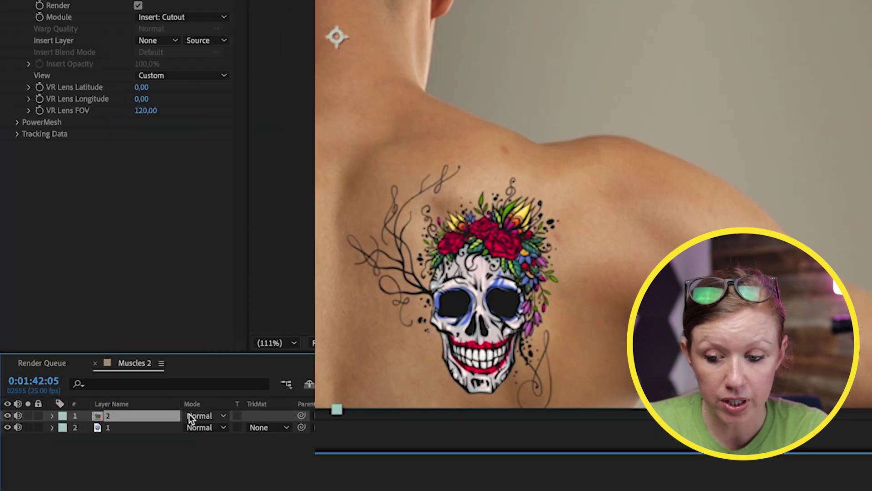
Set the pre-composed tattoo layer's blending mode to Darken and reveal its Opacity property
left_click(135, 397)
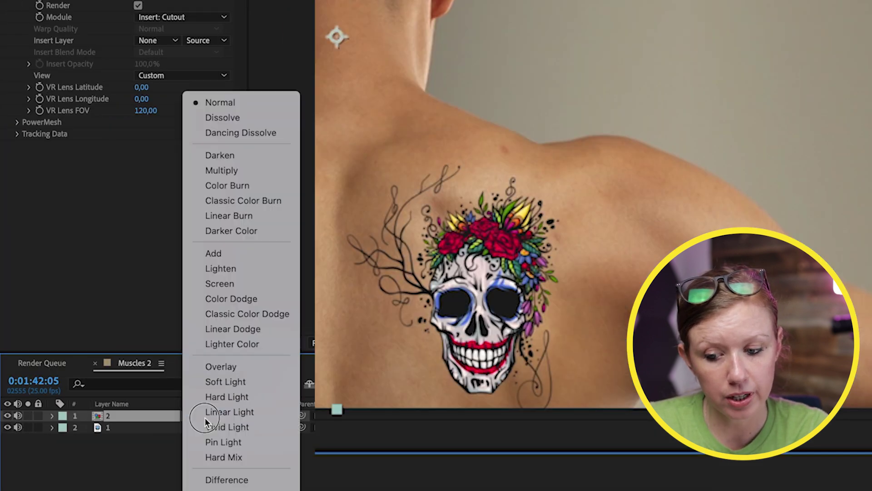
left_click(220, 155)
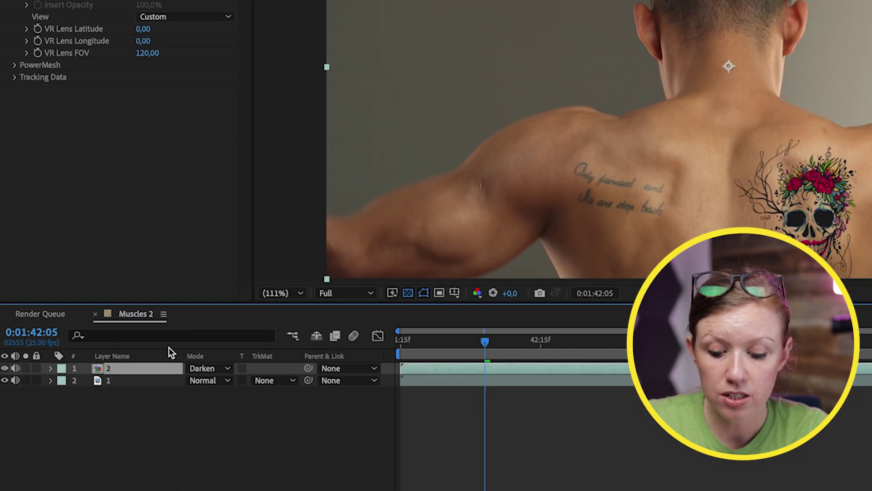
key("t")
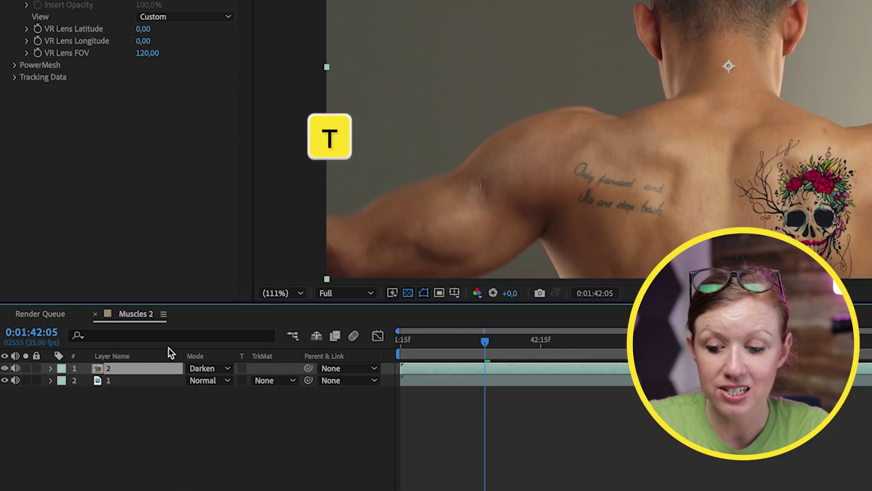
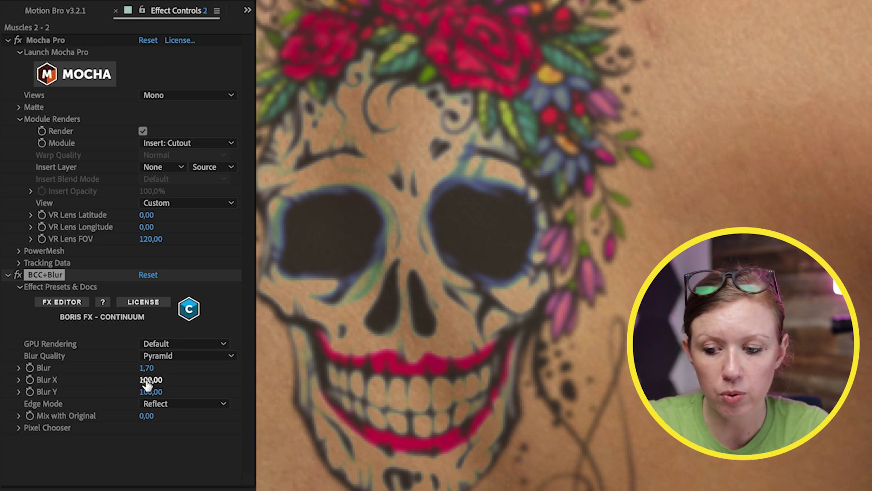
Soften the tattoo by setting BCC+Blur's Blur to 1.20 and Blur X to 174, and collapse the effect's settings
left_click_drag(146, 384, 237, 402)
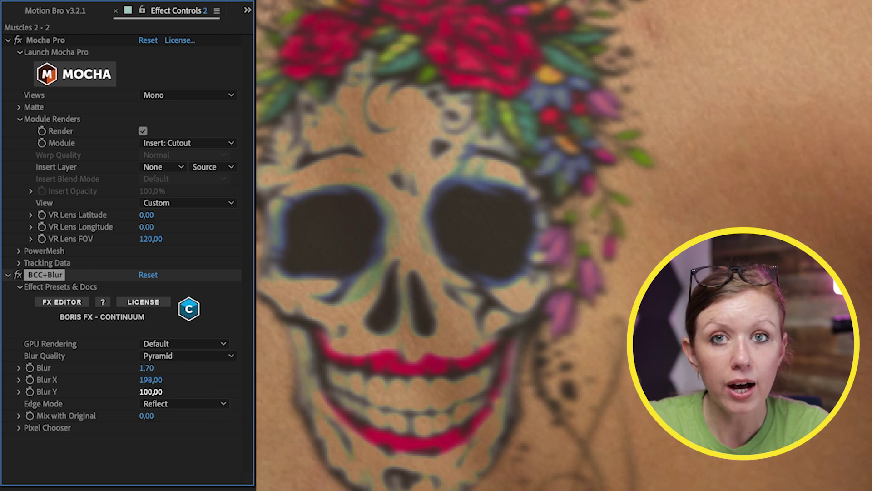
left_click_drag(150, 380, 156, 383)
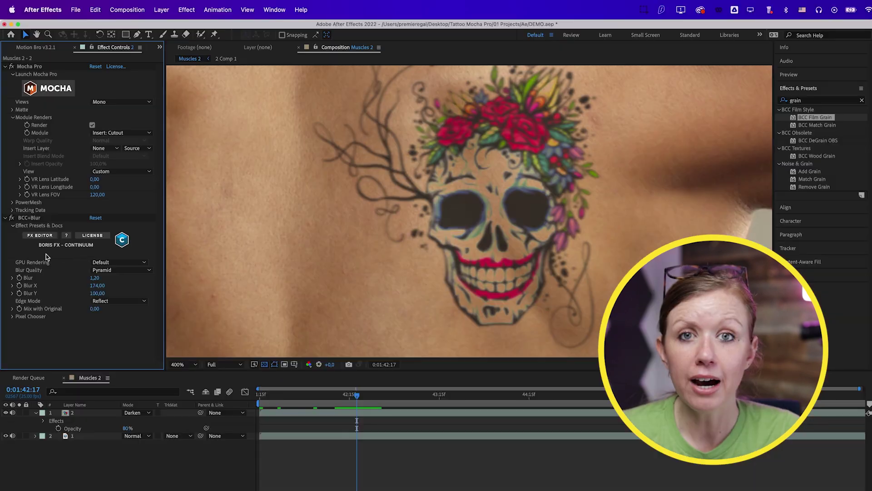
left_click(7, 219)
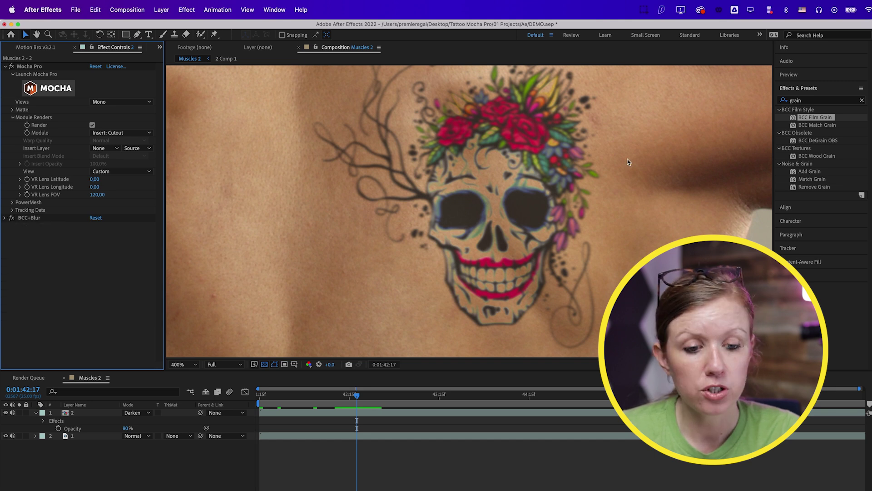
Search the effects for "lumetr" and apply Lumetri Color to the tattoo layer
left_click(793, 100)
type("lumetr")
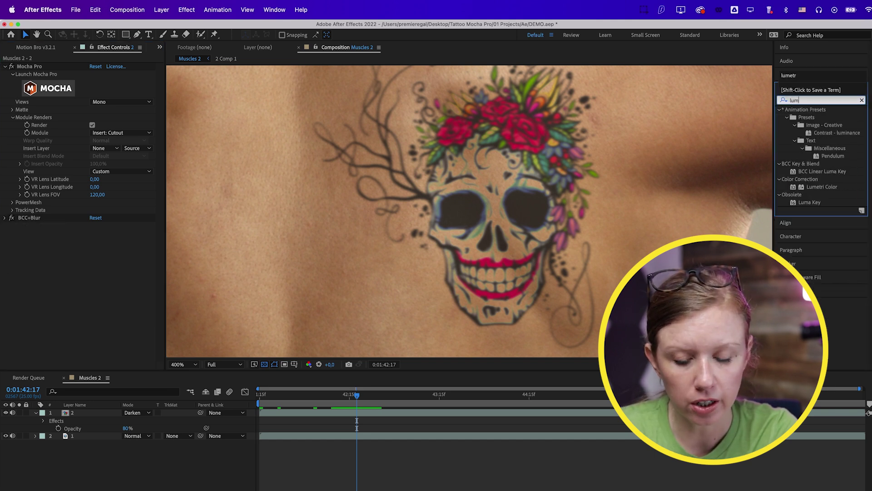
double_click(794, 119)
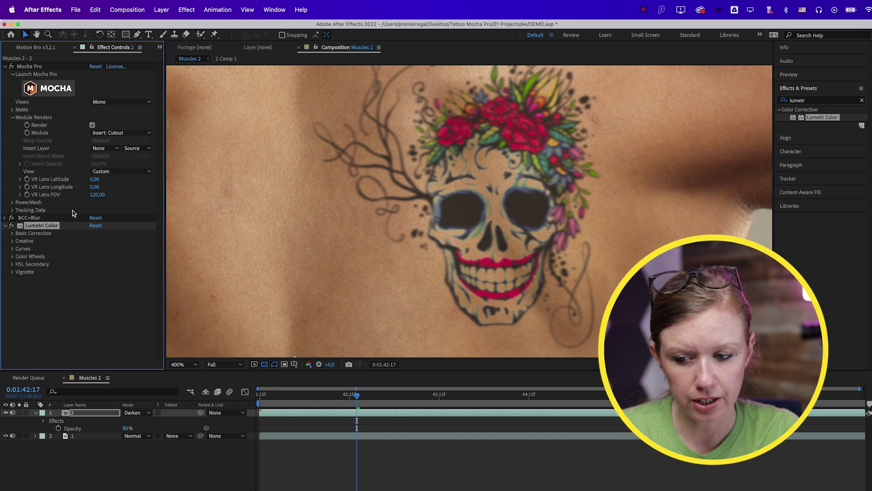
Reduce the tattoo's saturation to 61.8 in Lumetri Color's Creative adjustments and collapse the effect
left_click(13, 241)
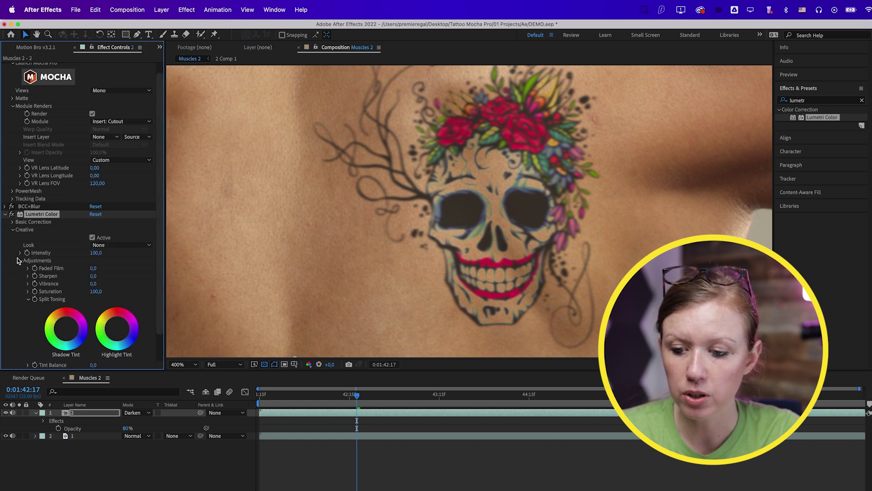
left_click(26, 292)
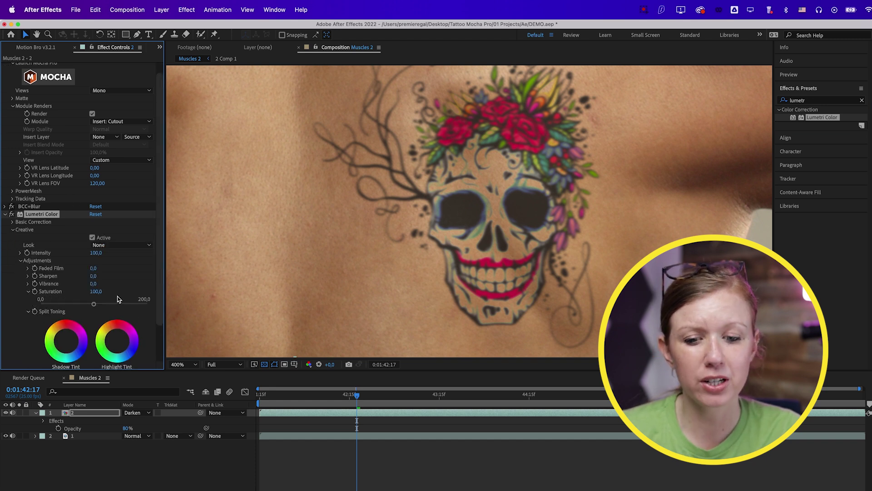
left_click_drag(93, 304, 61, 305)
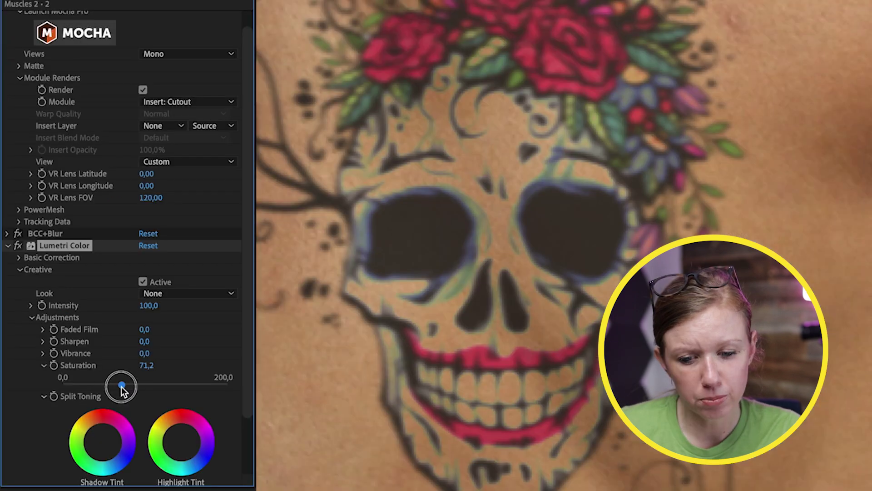
left_click_drag(95, 387, 115, 388)
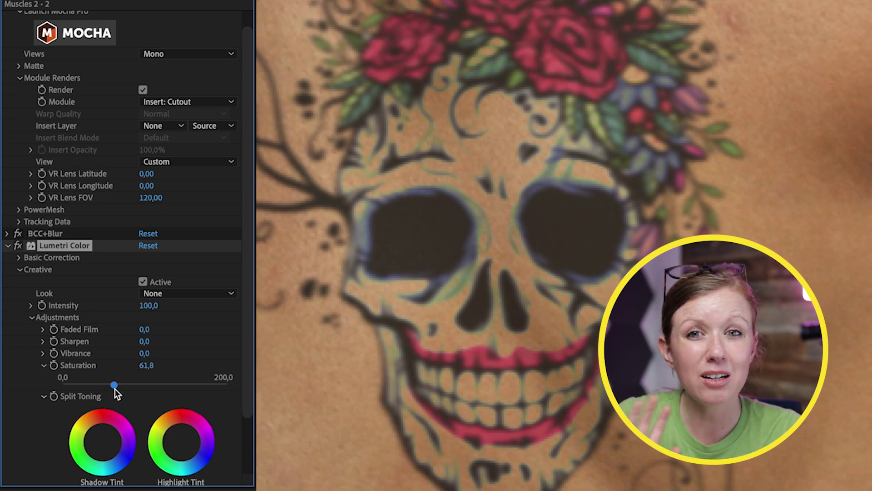
left_click(8, 246)
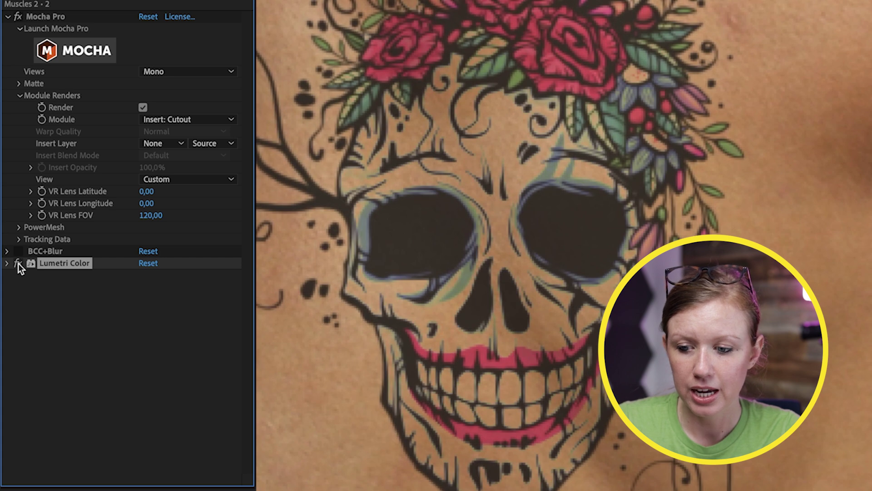
Compare the tattoo with Lumetri Color off and on, and play and scrub the shot to review the composite
left_click(17, 263)
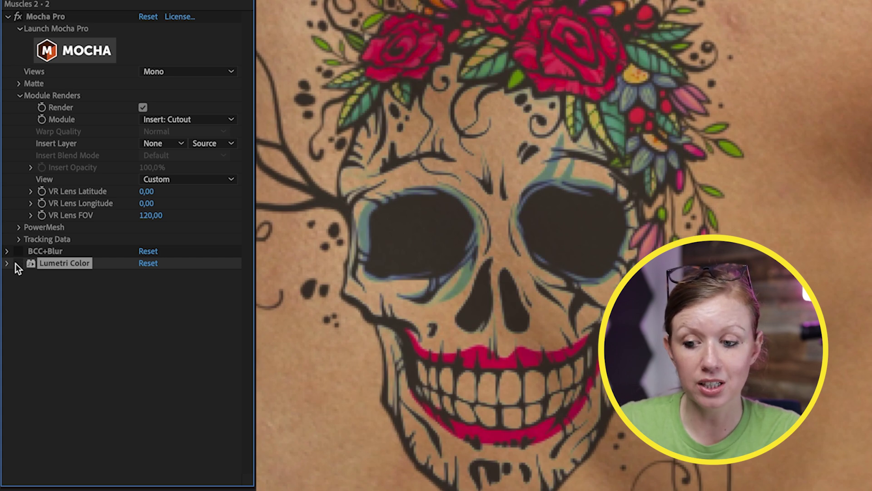
left_click(17, 263)
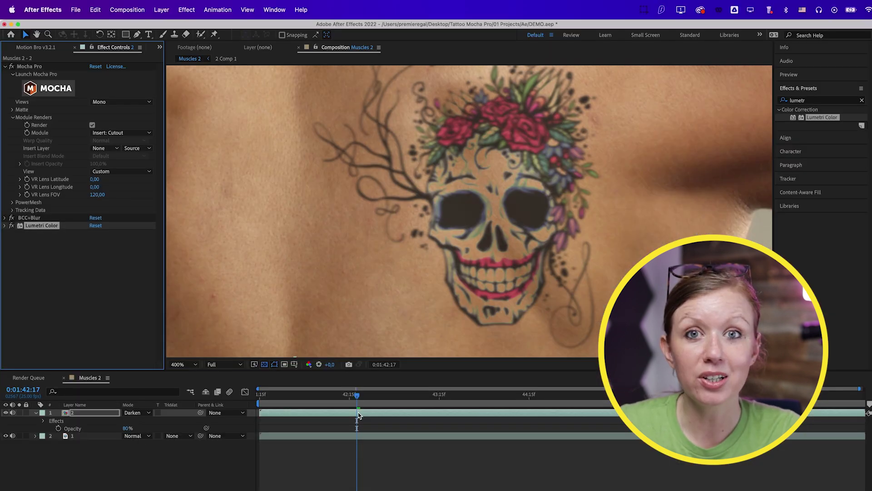
key("space")
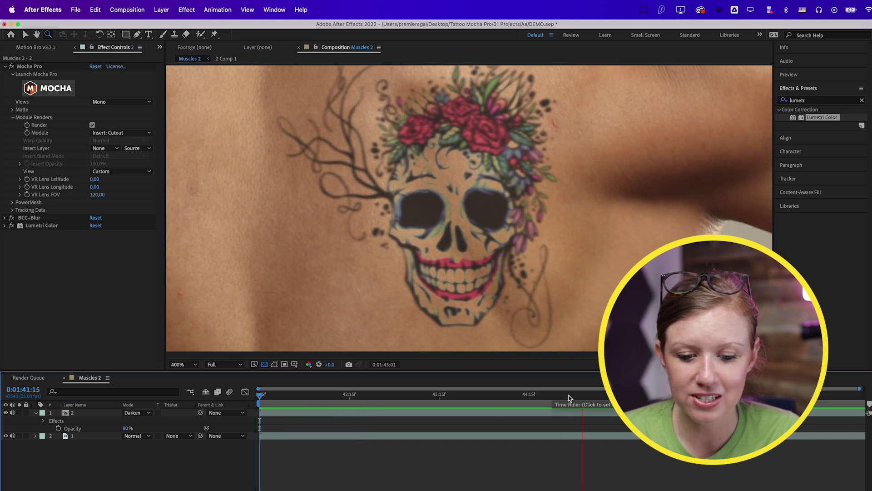
left_click_drag(602, 396, 500, 425)
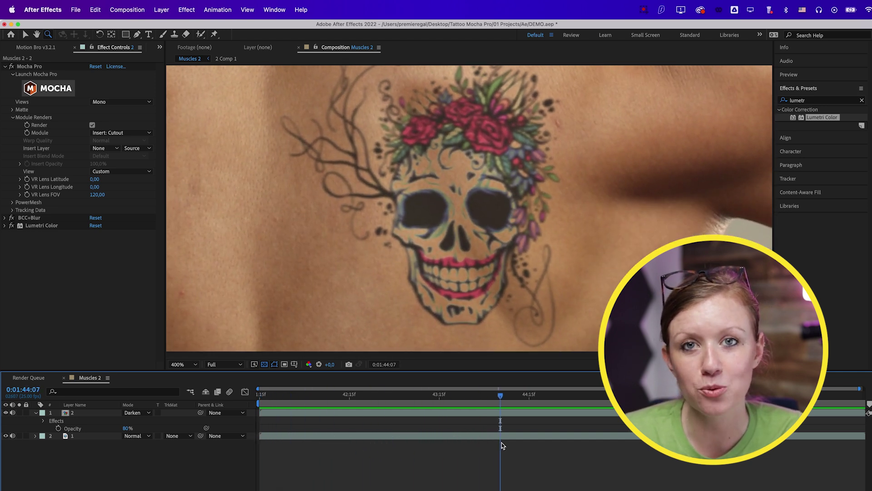